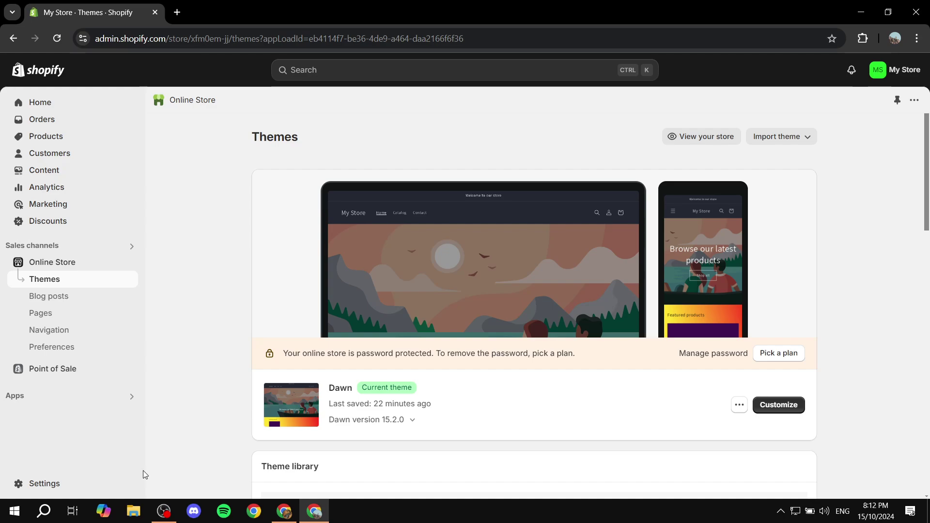
Open the store's General settings, showing store details, AED currency, metric units and Yerevan time zone.
{"action": "left_click", "coordinate": [46, 482]}
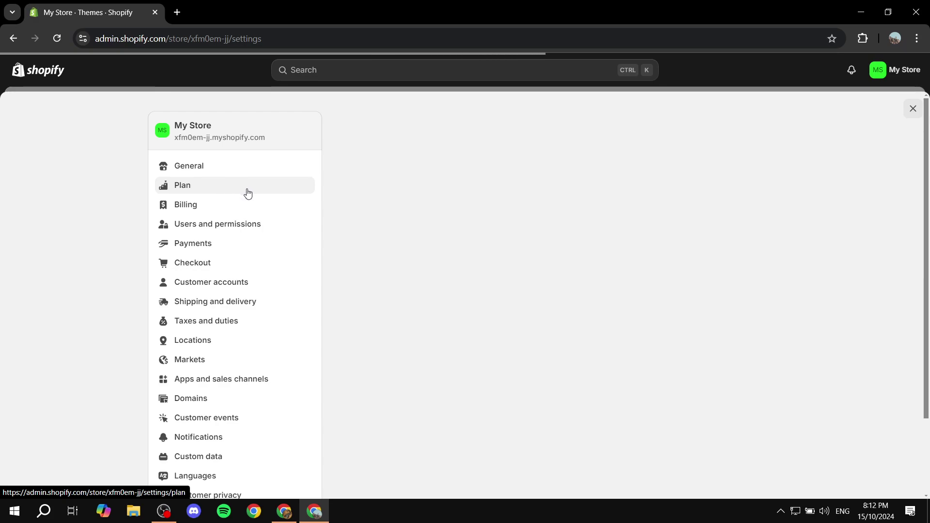
{"action": "scroll", "coordinate": [244, 199], "scroll_direction": "down", "scroll_amount": 2}
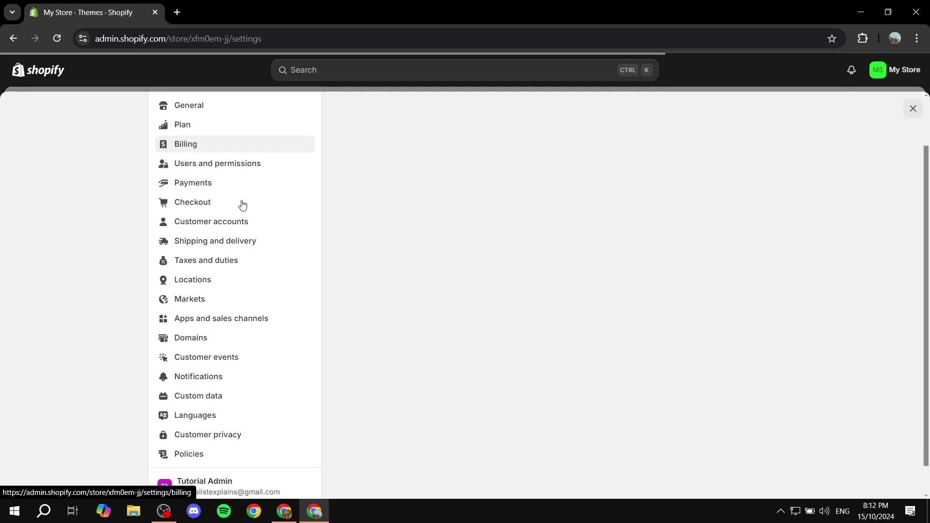
{"action": "scroll", "coordinate": [241, 204], "scroll_direction": "up", "scroll_amount": 2}
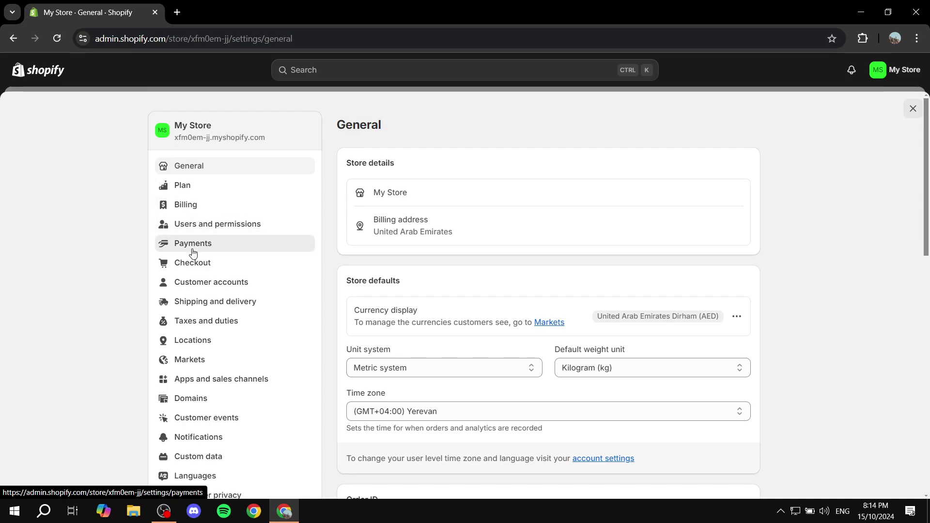
Open the Payments settings page and look at the Supported payment methods section.
{"action": "left_click", "coordinate": [198, 242]}
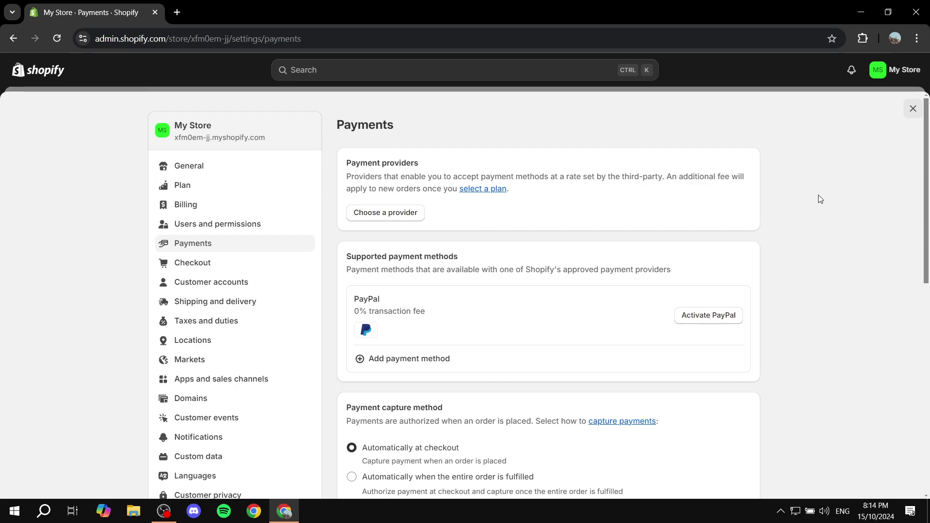
{"action": "left_click_drag", "start_coordinate": [344, 256], "coordinate": [494, 250]}
{"action": "left_click", "coordinate": [495, 251]}
Search the supported payment methods for 'cash', then return to Payments.
{"action": "left_click", "coordinate": [427, 364]}
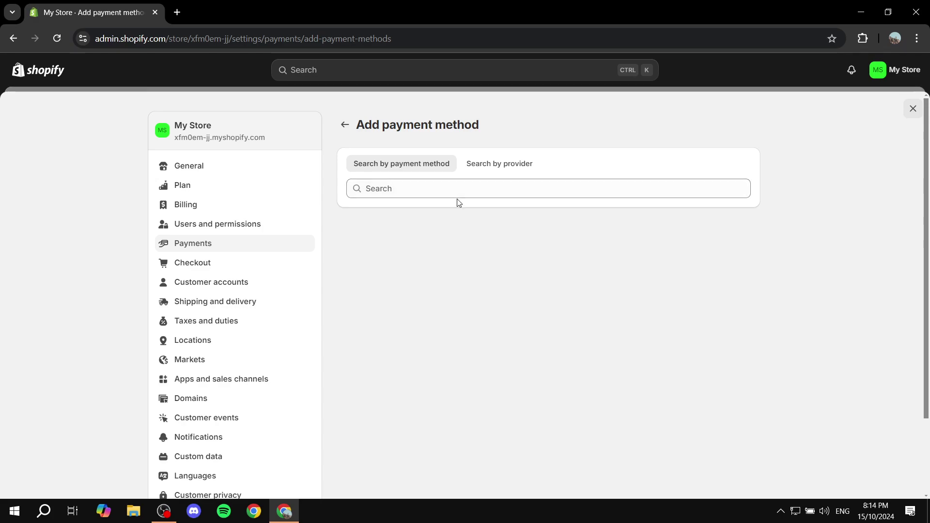
{"action": "left_click", "coordinate": [458, 188]}
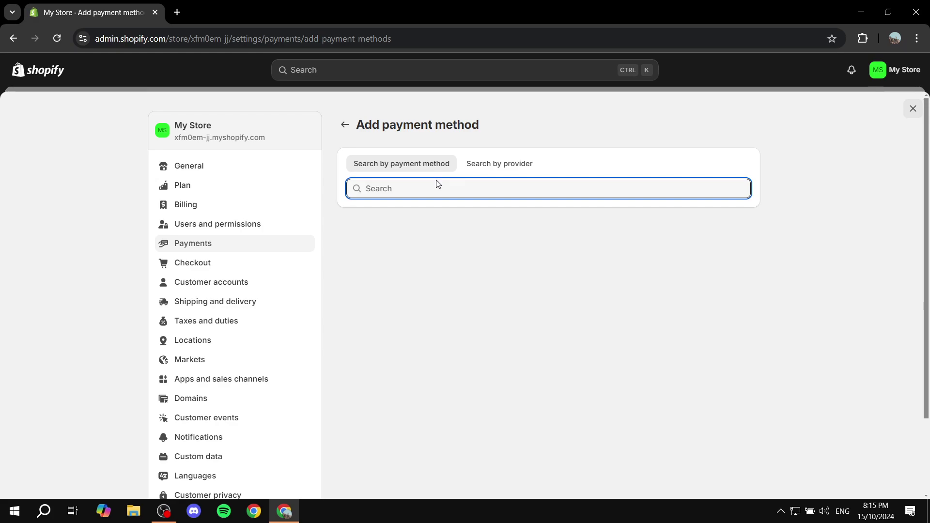
{"action": "type", "text": "cash"}
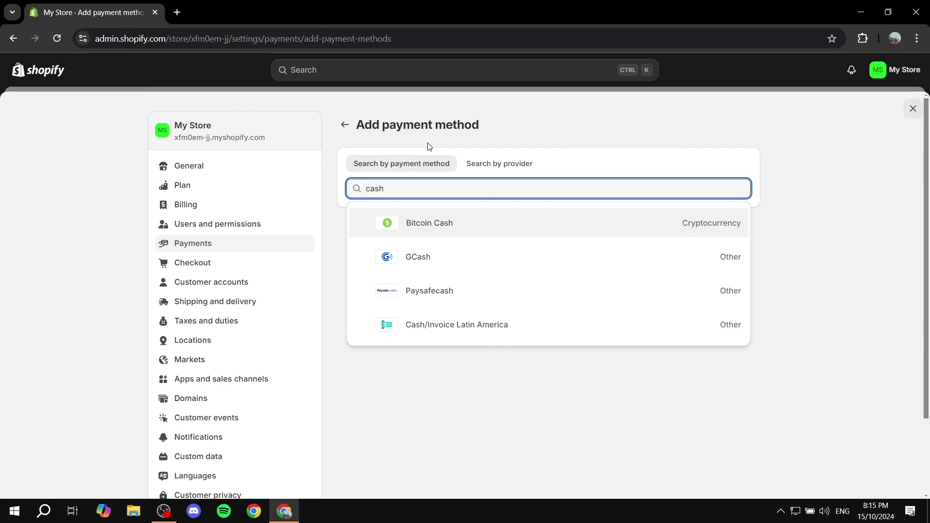
{"action": "left_click", "coordinate": [344, 125]}
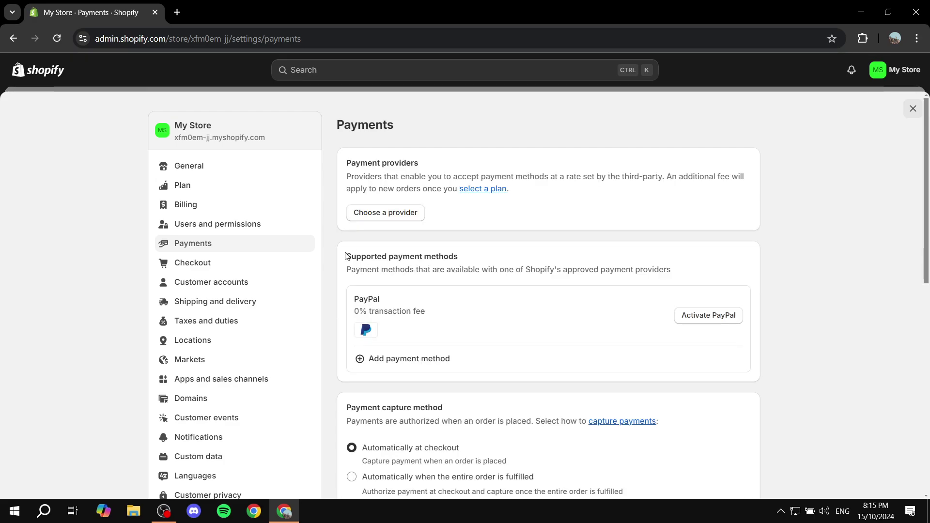
Review the Supported payment methods heading and scroll down toward Manual payment methods.
{"action": "left_click_drag", "start_coordinate": [345, 256], "coordinate": [480, 255]}
{"action": "left_click", "coordinate": [486, 252]}
{"action": "left_click_drag", "start_coordinate": [345, 259], "coordinate": [486, 262]}
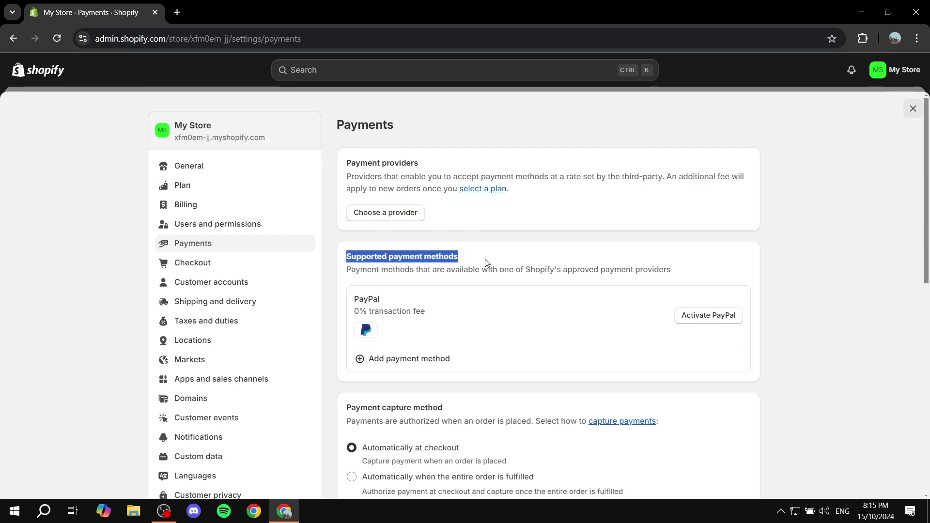
{"action": "left_click", "coordinate": [487, 262]}
{"action": "scroll", "coordinate": [490, 259], "scroll_direction": "down", "scroll_amount": 3}
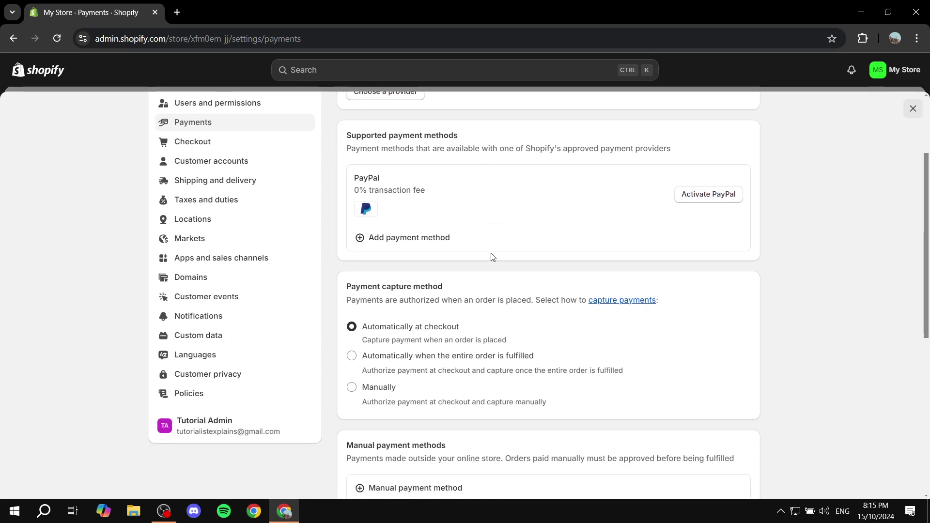
{"action": "scroll", "coordinate": [493, 257], "scroll_direction": "down", "scroll_amount": 4}
Open the Manual payment method dropdown listing Create custom payment method, Bank Deposit, Money Order and COD.
{"action": "left_click_drag", "start_coordinate": [339, 264], "coordinate": [463, 265]}
{"action": "left_click", "coordinate": [463, 266]}
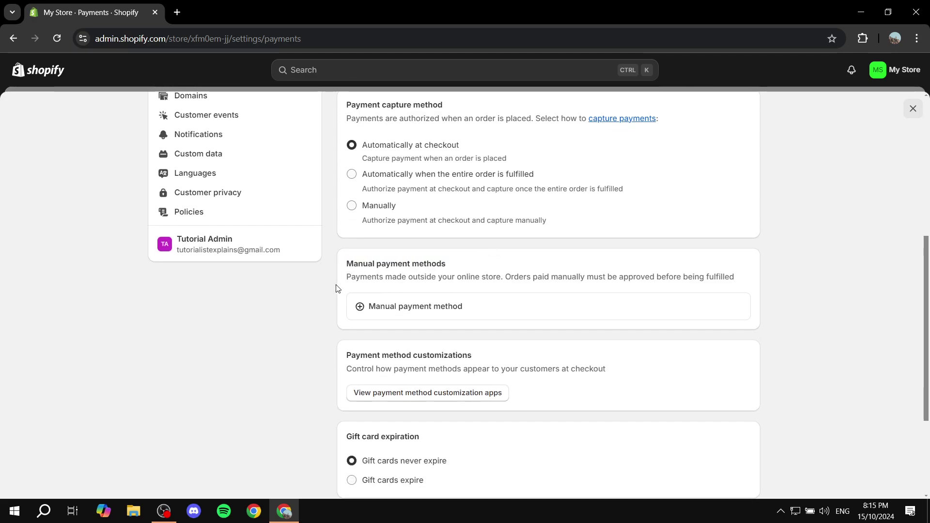
{"action": "left_click_drag", "start_coordinate": [337, 285], "coordinate": [762, 278]}
{"action": "left_click", "coordinate": [761, 279]}
{"action": "left_click_drag", "start_coordinate": [346, 277], "coordinate": [638, 277]}
{"action": "left_click", "coordinate": [637, 277]}
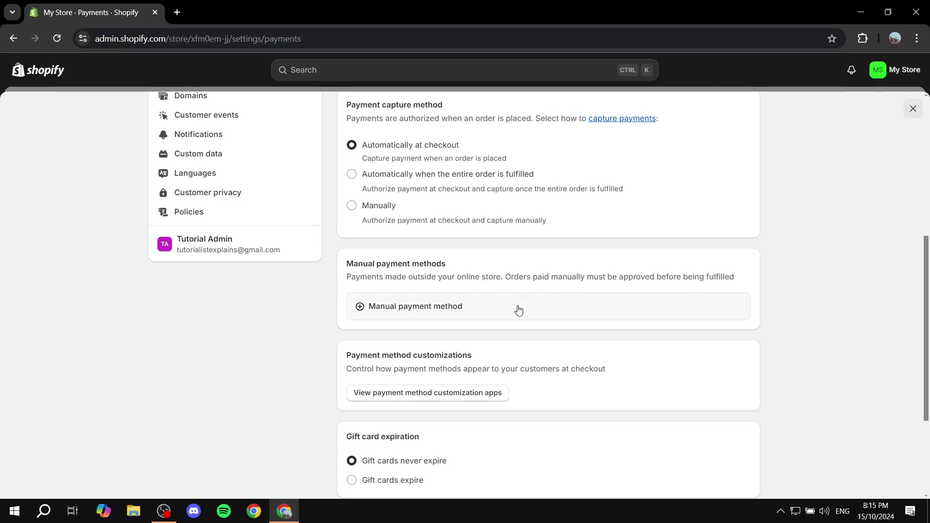
{"action": "left_click", "coordinate": [439, 310]}
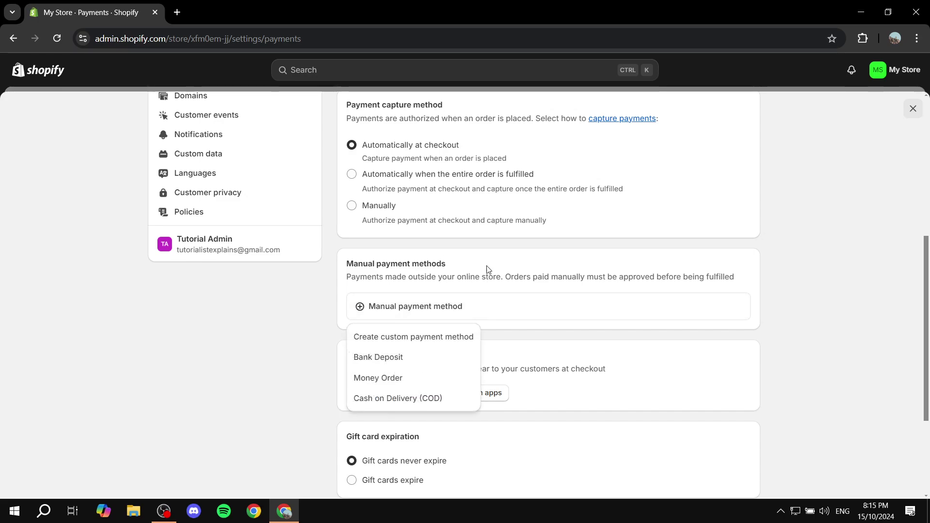
Create a custom payment method named 'Cash App' with details 'Pay with Cash app easily'.
{"action": "left_click", "coordinate": [381, 339]}
{"action": "left_click", "coordinate": [431, 184]}
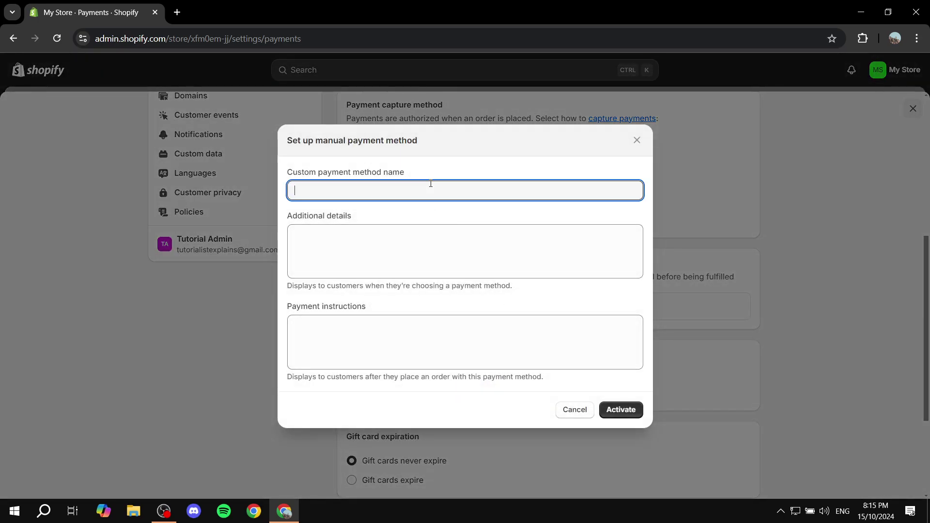
{"action": "type", "text": "Cash App"}
{"action": "left_click", "coordinate": [369, 230]}
{"action": "left_click_drag", "start_coordinate": [290, 216], "coordinate": [307, 220]}
{"action": "left_click", "coordinate": [394, 220]}
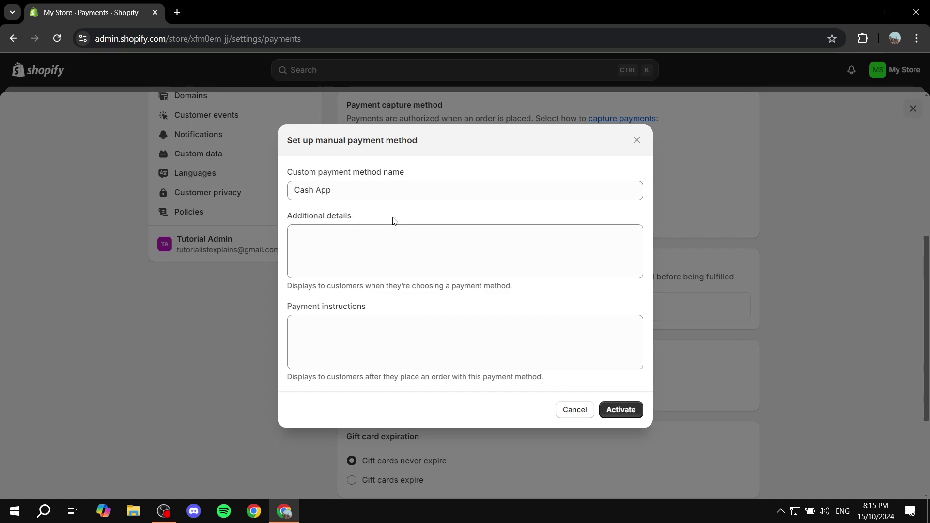
{"action": "left_click", "coordinate": [393, 228]}
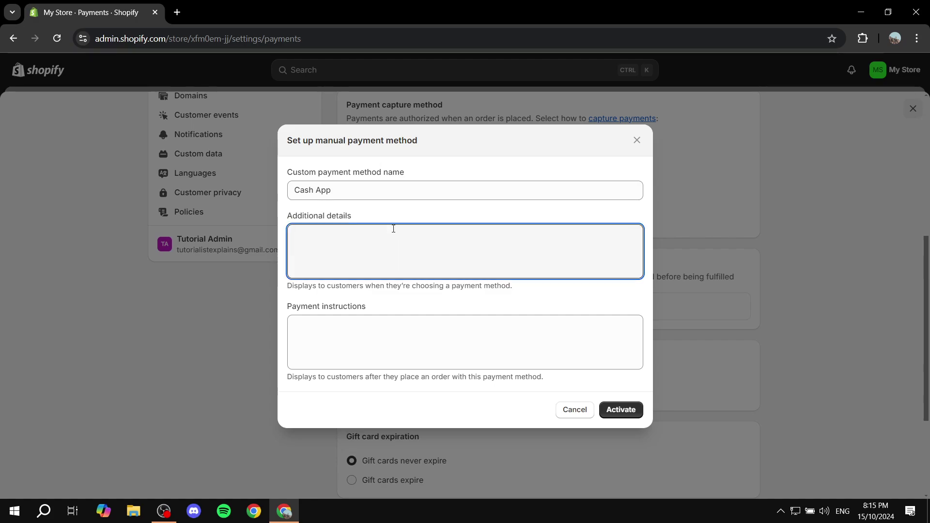
{"action": "type", "text": "Pay with "}
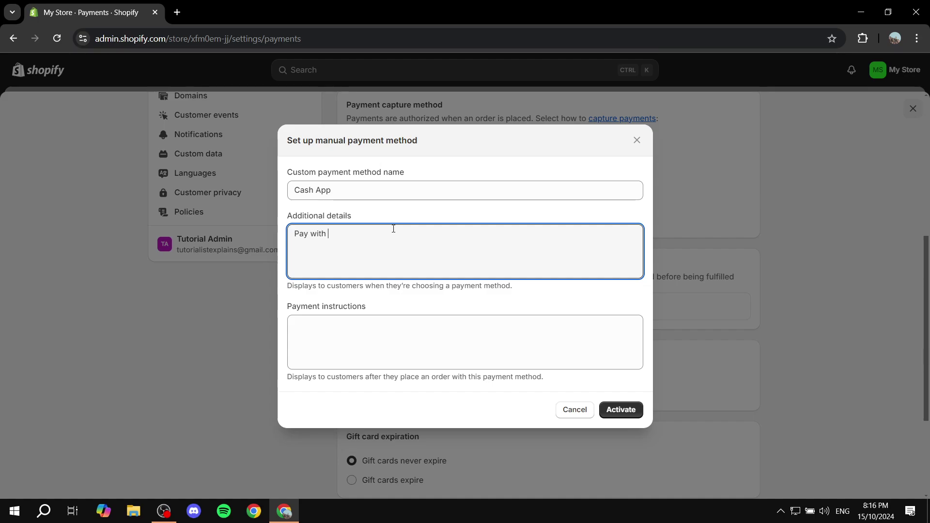
{"action": "type", "text": "Cash app easily!"}
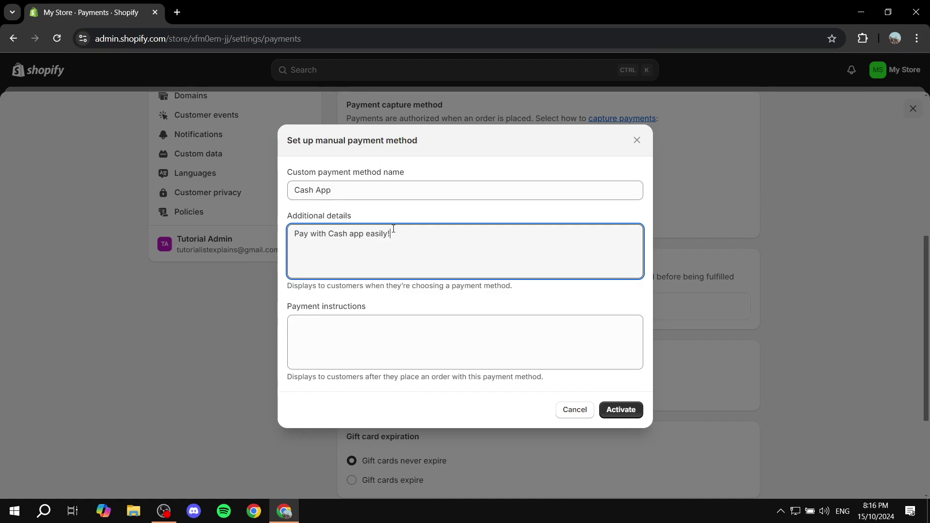
Add payment instructions 'Please use this link to send out your payment' with the cash.app/example link.
{"action": "left_click", "coordinate": [342, 363]}
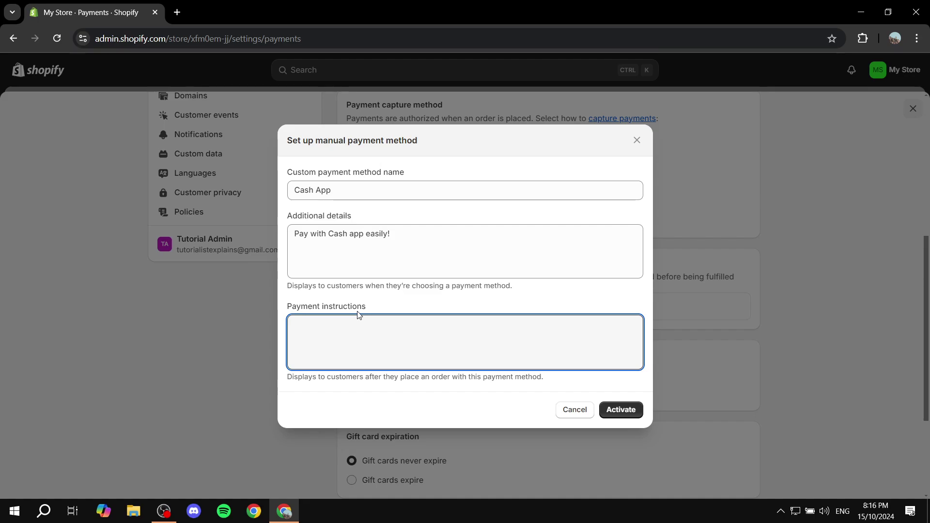
{"action": "type", "text": "Please use this link to send out you"}
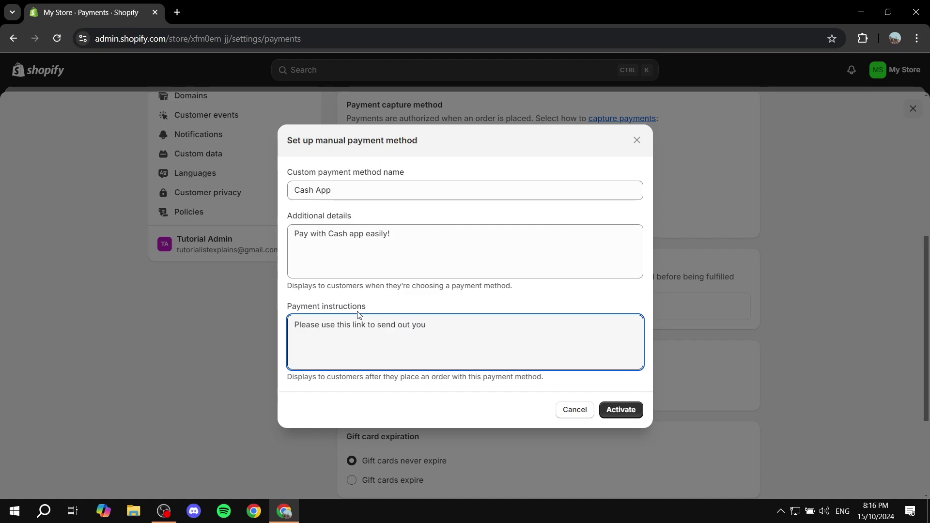
{"action": "type", "text": "r payment: c"}
{"action": "type", "text": "ash.app"}
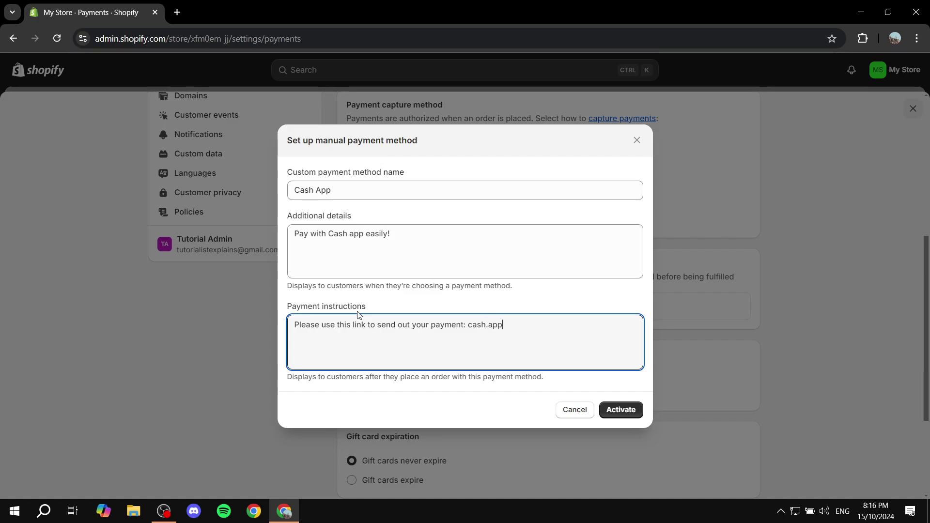
{"action": "type", "text": "/$"}
{"action": "key", "text": "BackSpace"}
{"action": "type", "text": "example"}
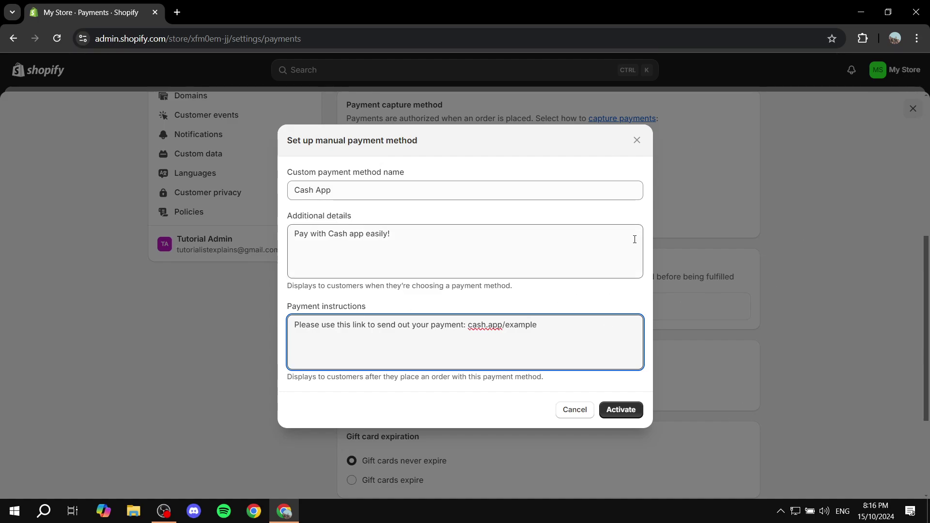
Activate Cash App and confirm it is listed under Manual payment methods.
{"action": "left_click", "coordinate": [621, 409]}
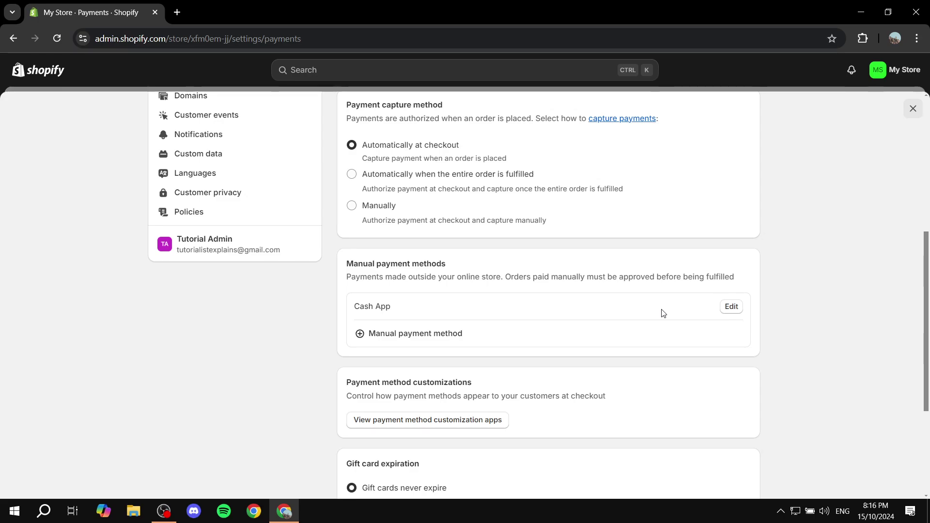
{"action": "scroll", "coordinate": [663, 312], "scroll_direction": "up", "scroll_amount": 6}
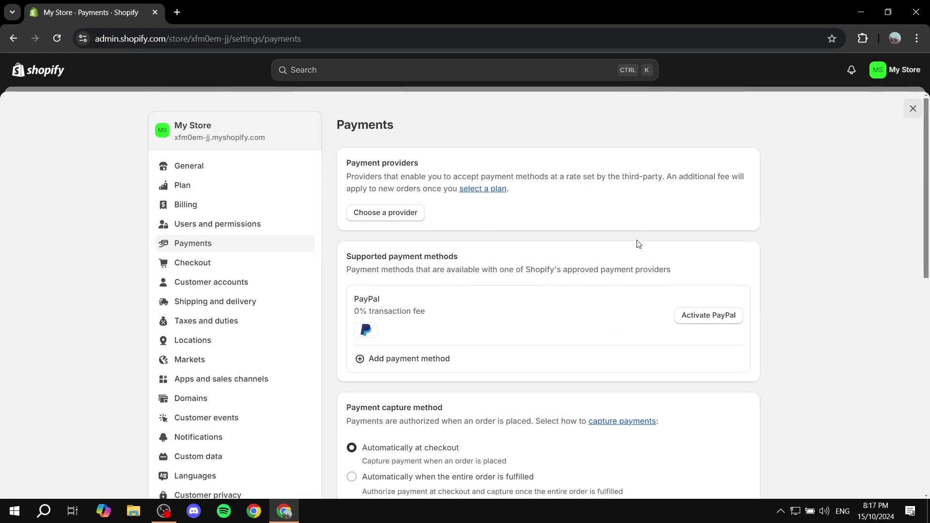
{"action": "left_click_drag", "start_coordinate": [350, 257], "coordinate": [518, 243]}
{"action": "left_click", "coordinate": [518, 243]}
{"action": "scroll", "coordinate": [887, 278], "scroll_direction": "down", "scroll_amount": 8}
{"action": "scroll", "coordinate": [652, 269], "scroll_direction": "up", "scroll_amount": 8}
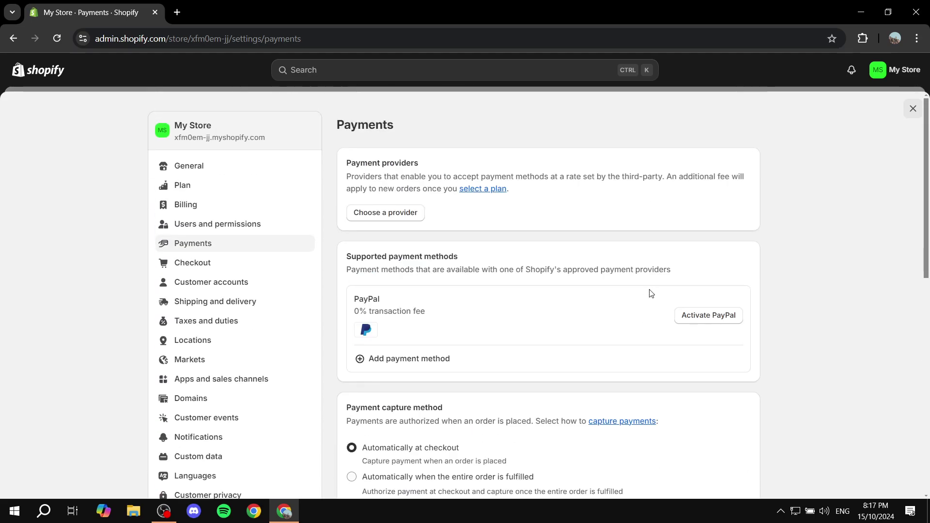